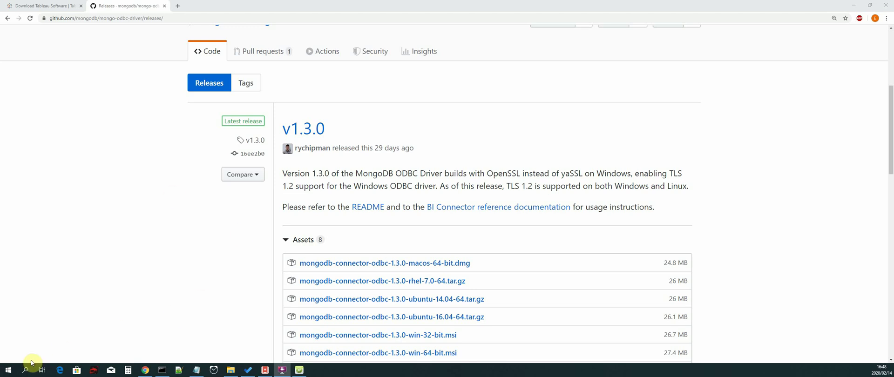
- Open ODBC Data Sources (64-bit) and show the system data sources
left_click(8, 372)
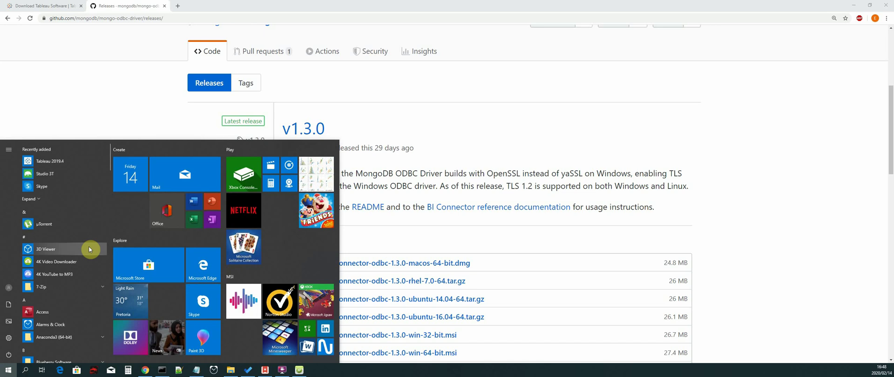
type("ODBC")
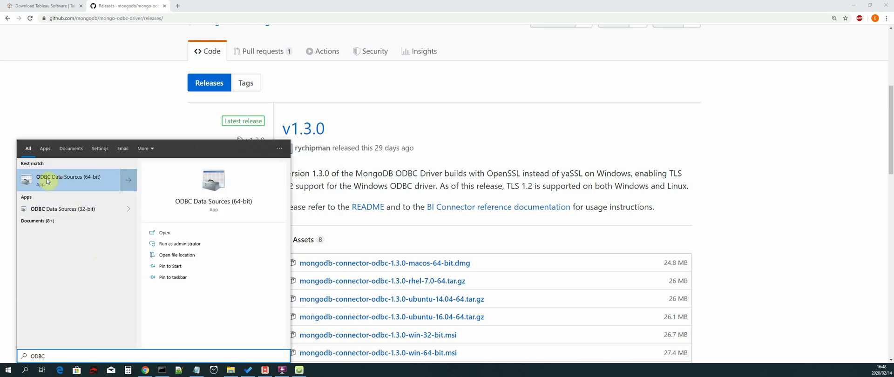
left_click(86, 181)
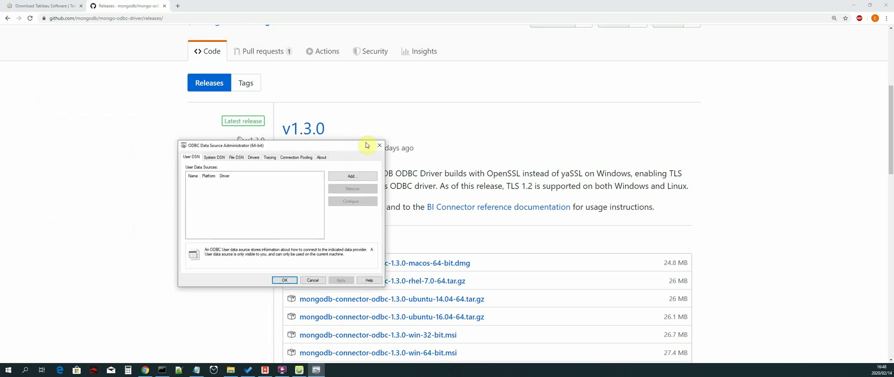
left_click_drag(366, 140, 295, 123)
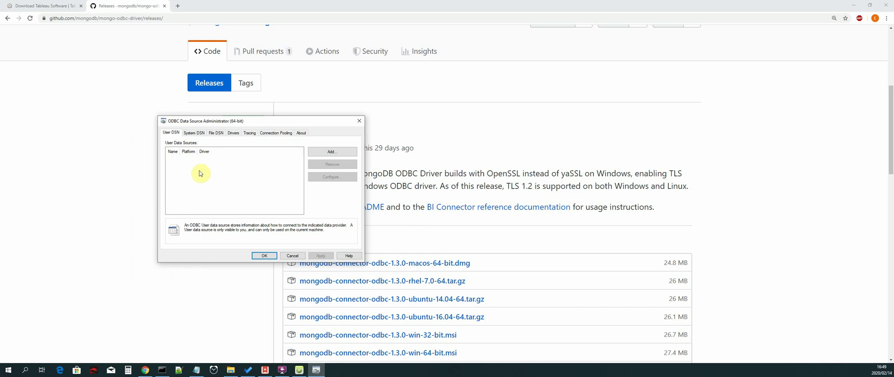
left_click(195, 134)
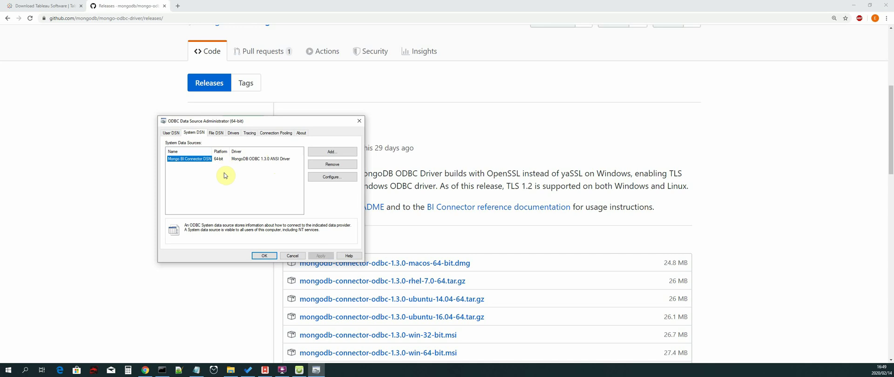
- Start a new system data source using the MongoDB ODBC 1.3.0 ANSI Driver
left_click(342, 155)
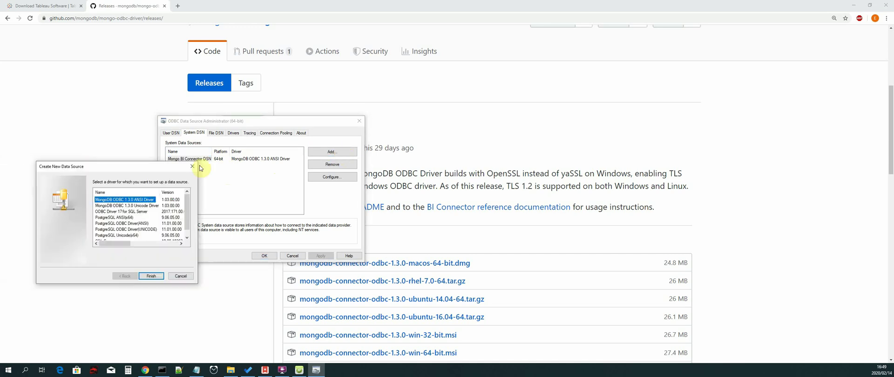
left_click_drag(114, 162, 480, 103)
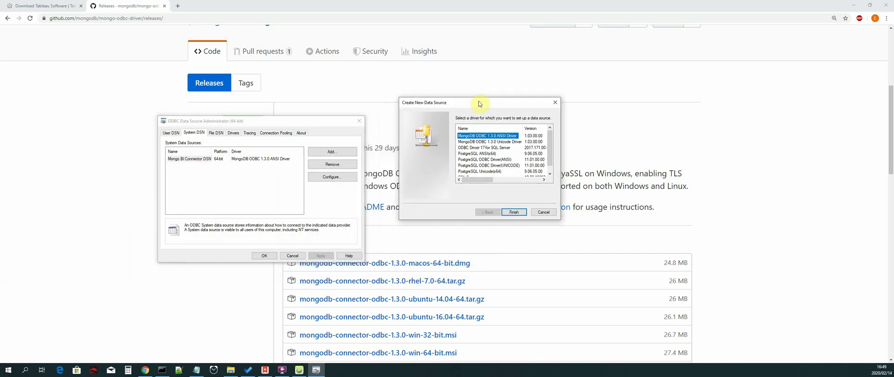
left_click(516, 212)
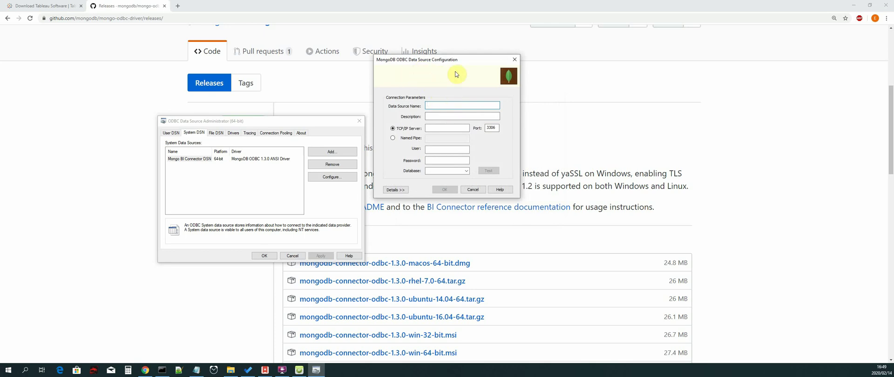
left_click_drag(475, 64, 491, 85)
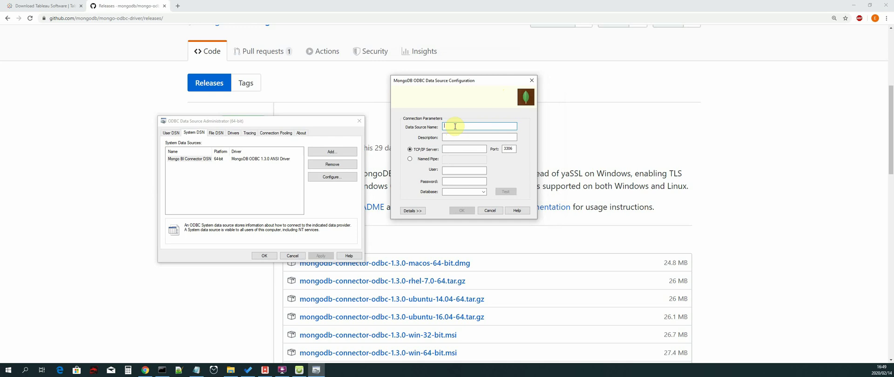
- Name the new data source "MongoDB BI Connector"
type("Mon")
key("BackSpace")
key("BackSpace")
key("BackSpace")
type("MongoDB")
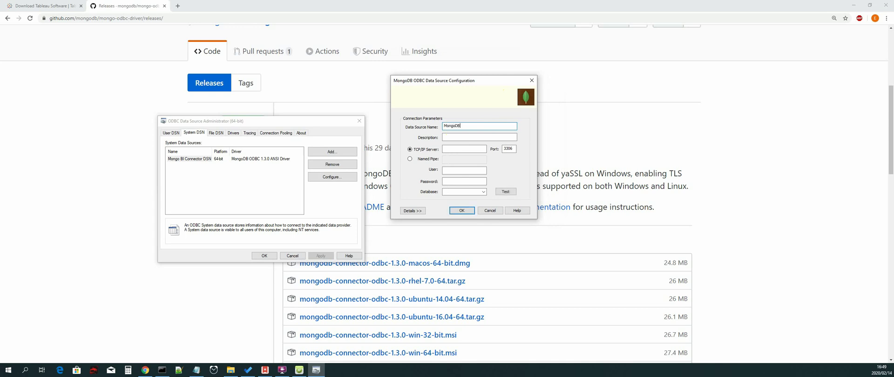
type(" BI Connector")
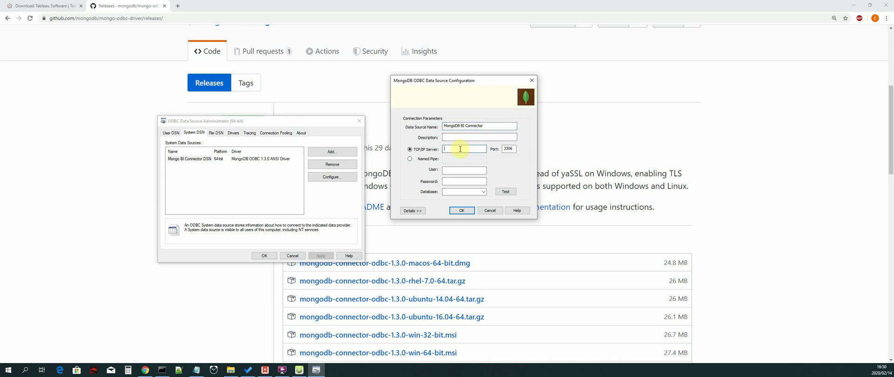
- Set the data source's TCP/IP server to localhost and its port to 3307
type("1")
type("ocalhost")
left_click(515, 148)
type("7")
double_click(507, 149)
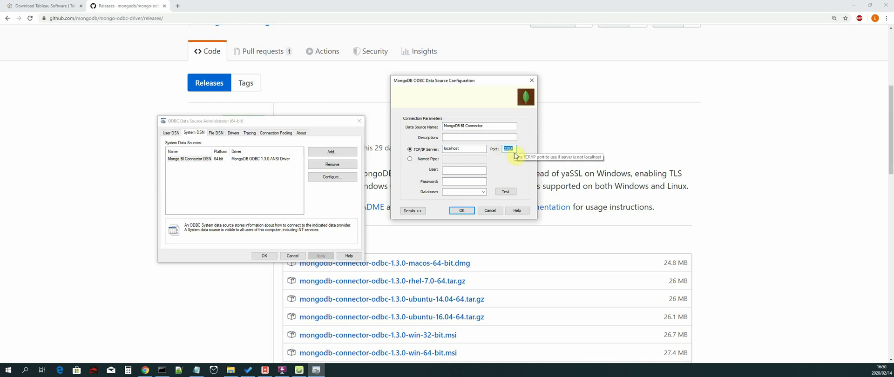
left_click(516, 147)
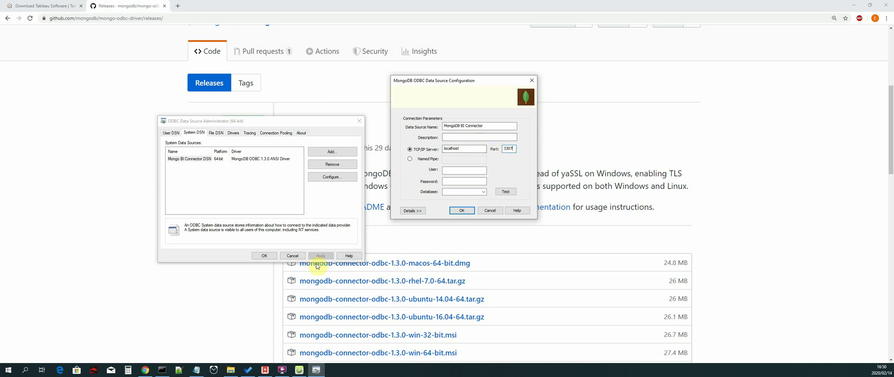
- Open a new File Explorer window and browse to C:\Program Files\MongoDB
right_click(230, 369)
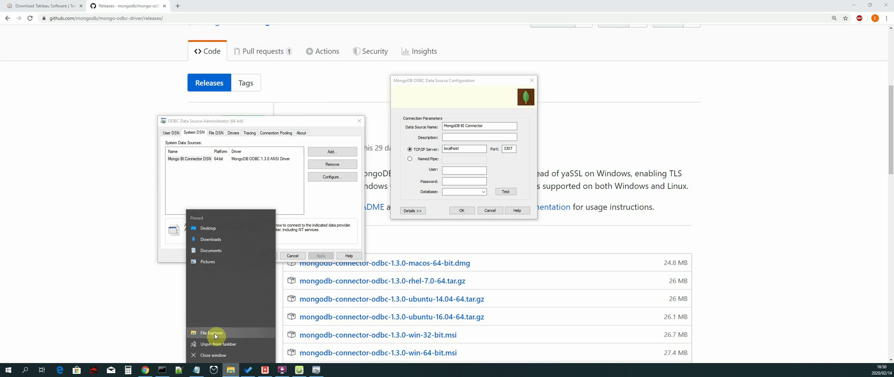
left_click(217, 334)
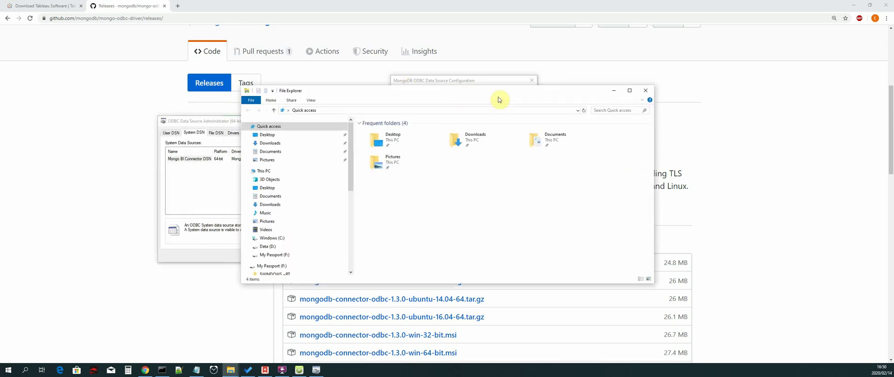
left_click_drag(499, 100, 345, 90)
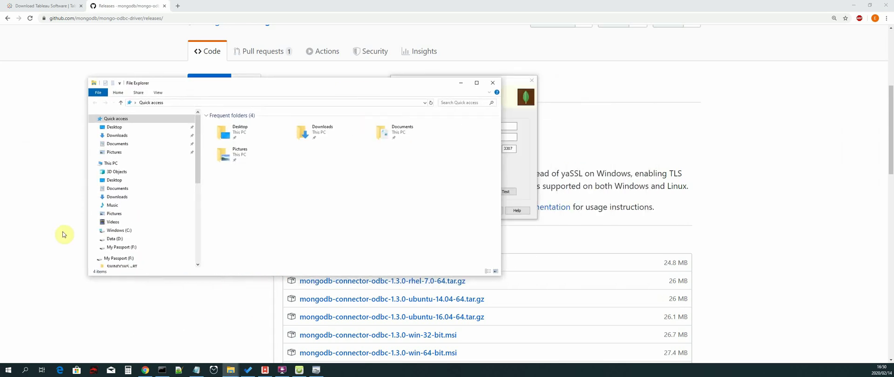
left_click(111, 164)
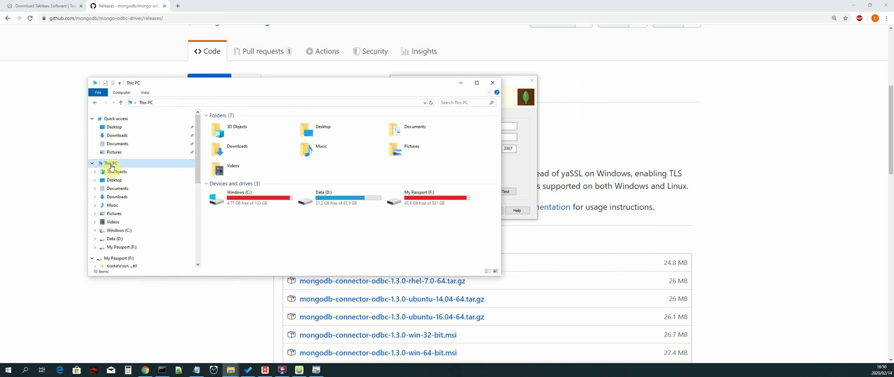
double_click(261, 200)
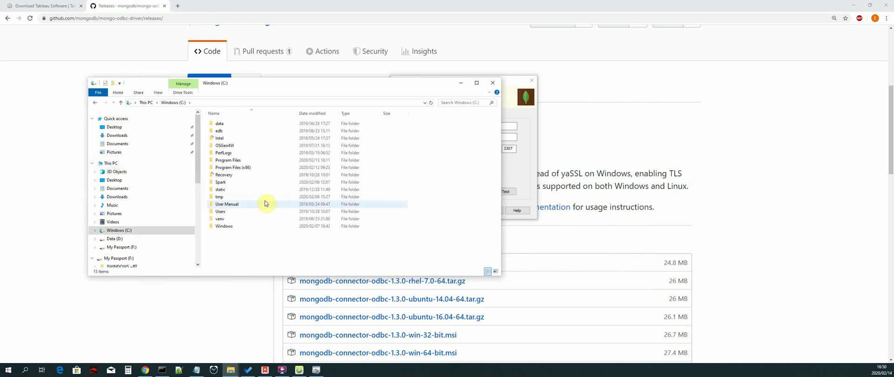
double_click(246, 163)
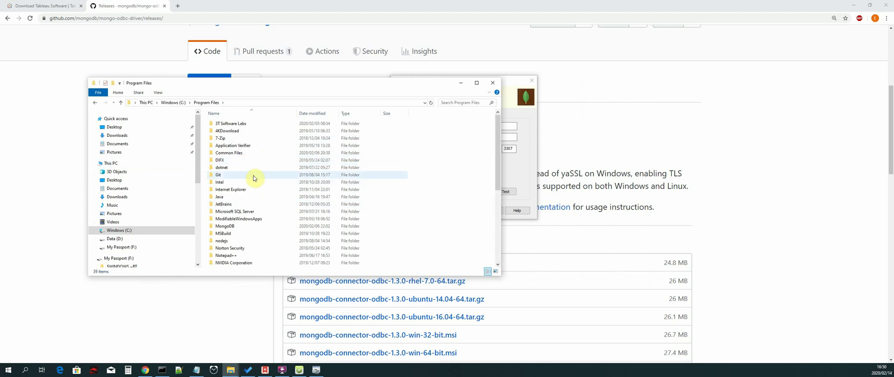
scroll(253, 177, "down", 3)
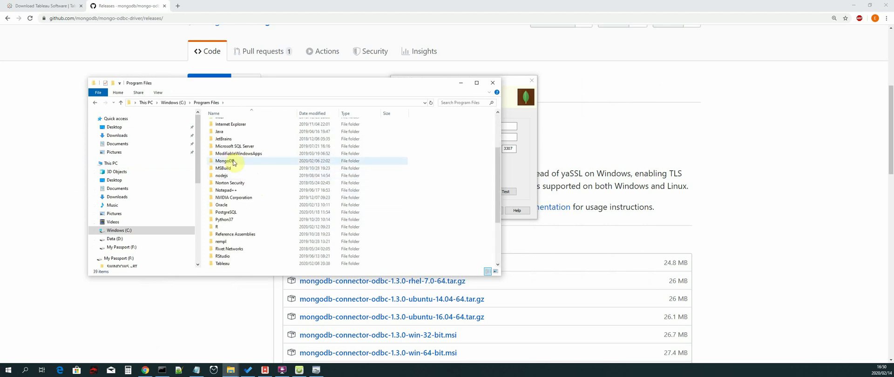
left_click(252, 161)
double_click(252, 161)
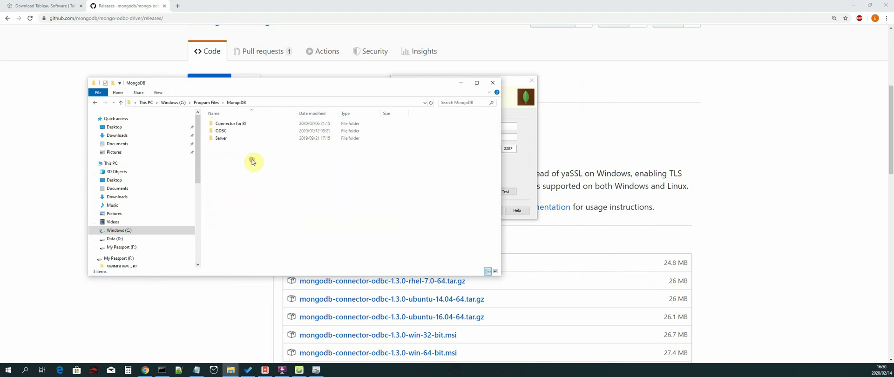
- Browse into Connector for BI\2.13\bin and select mongosqld.exe
left_click(236, 127)
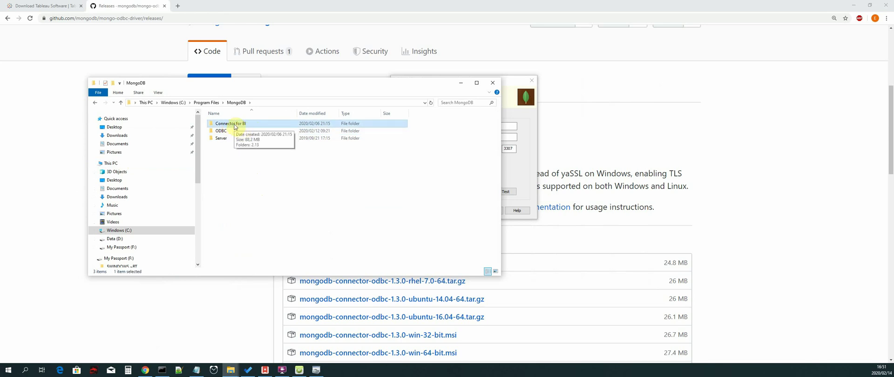
double_click(235, 127)
double_click(234, 125)
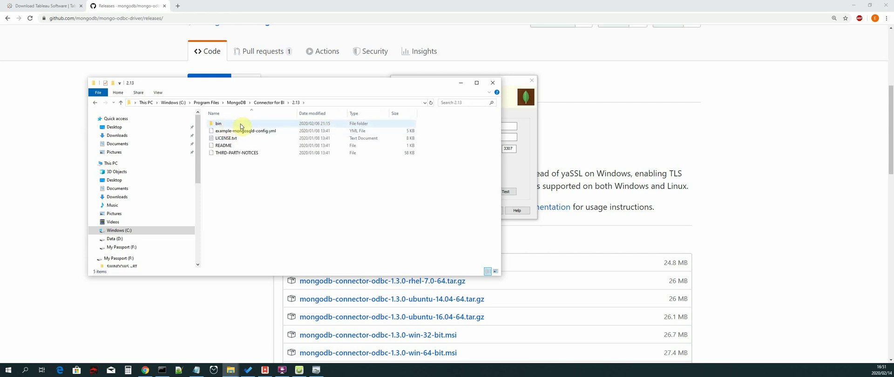
double_click(237, 125)
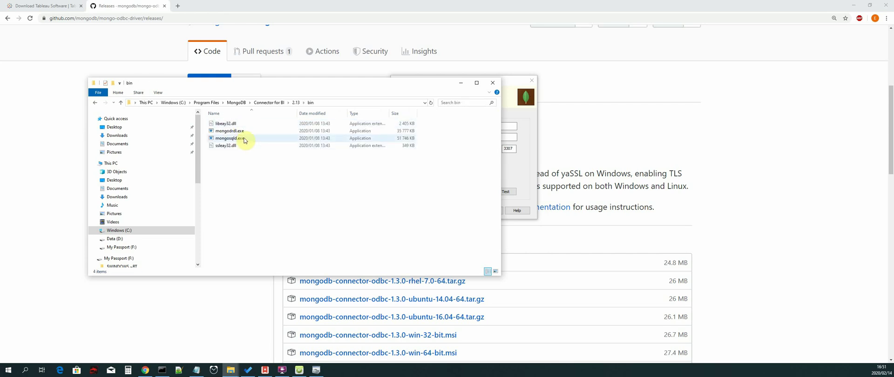
left_click(244, 139)
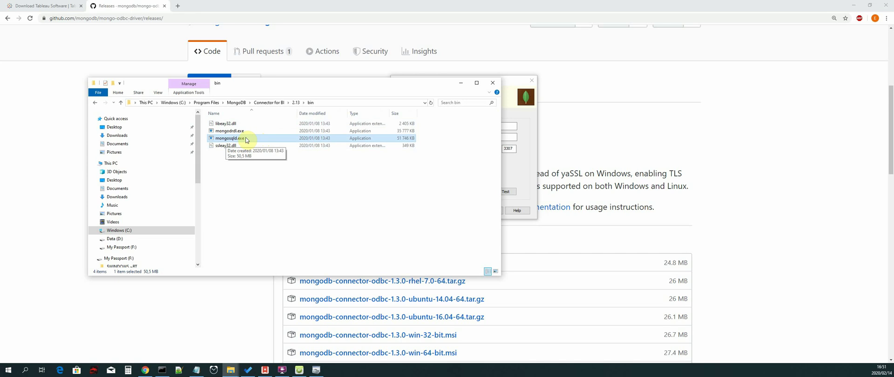
- Run mongosqld.exe, check the listening port in its startup log, and leave it running while returning to the data source configuration
double_click(247, 139)
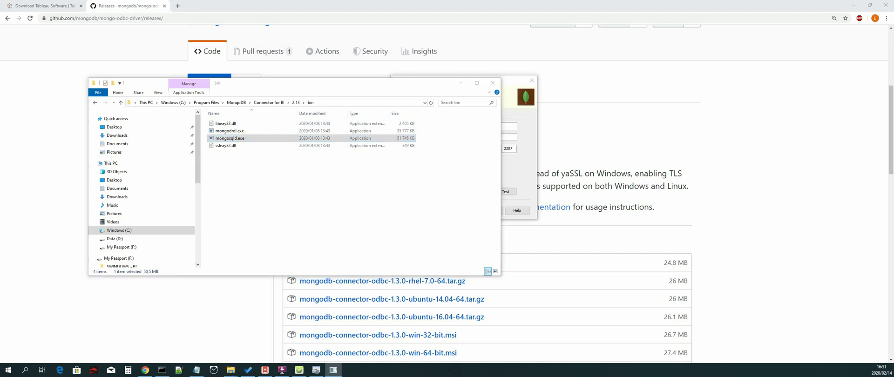
left_click_drag(35, 113, 345, 152)
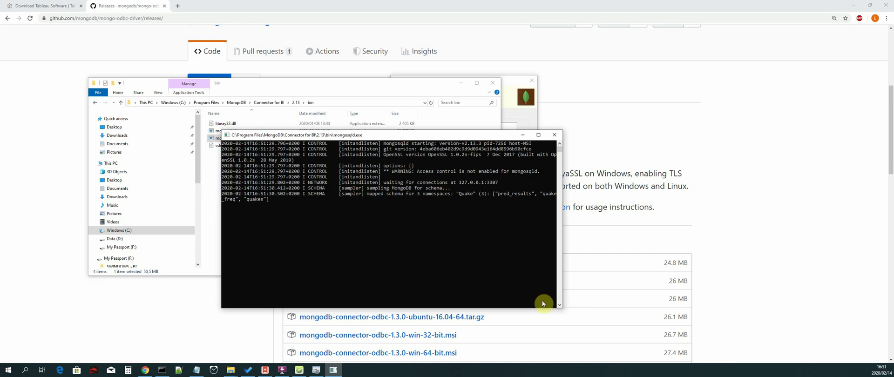
left_click_drag(563, 307, 608, 325)
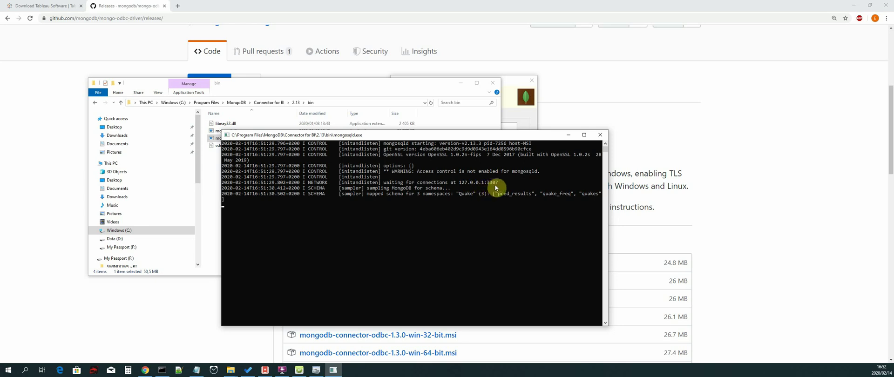
left_click(565, 136)
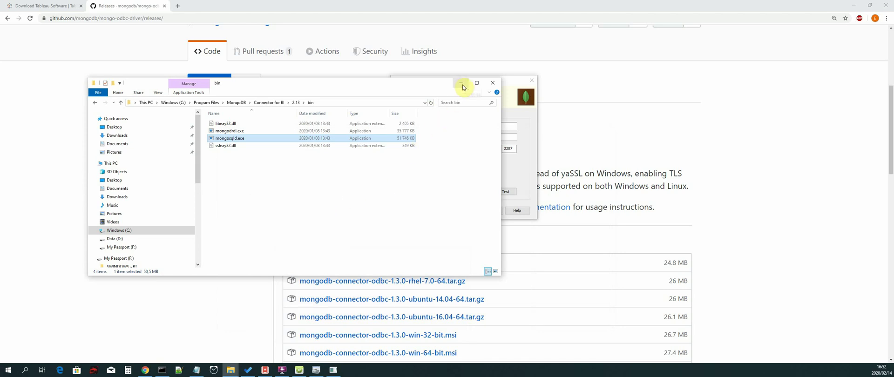
left_click(494, 84)
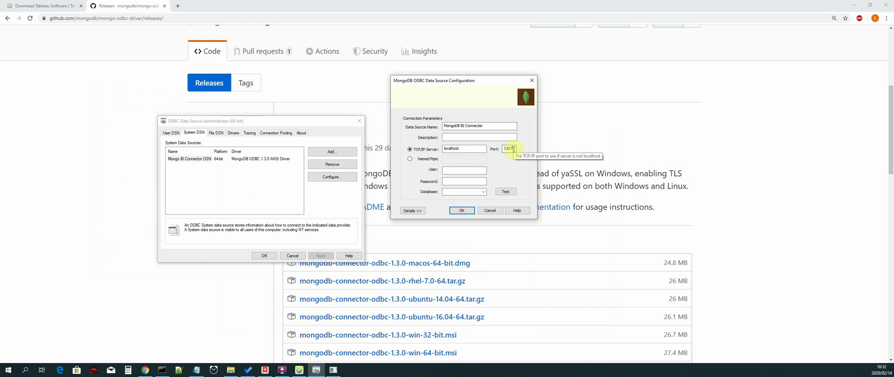
- Test the connection of the MongoDB BI Connector data source and dismiss the test result
left_click(464, 151)
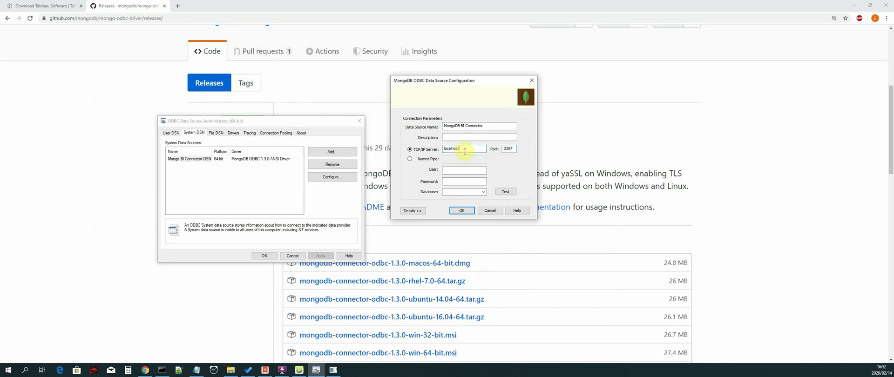
left_click(508, 193)
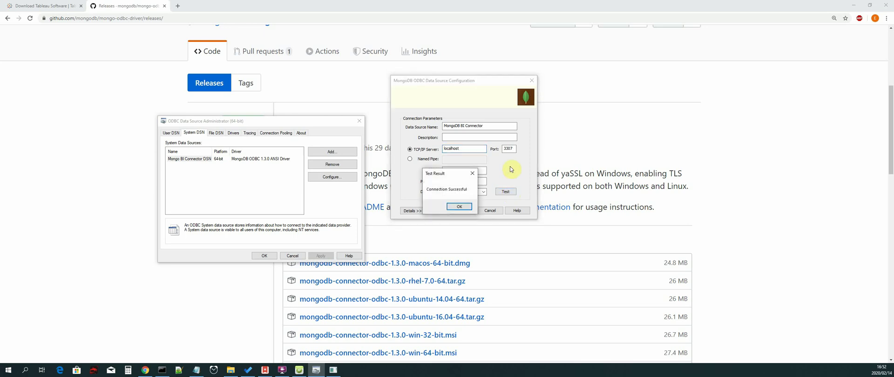
left_click(459, 208)
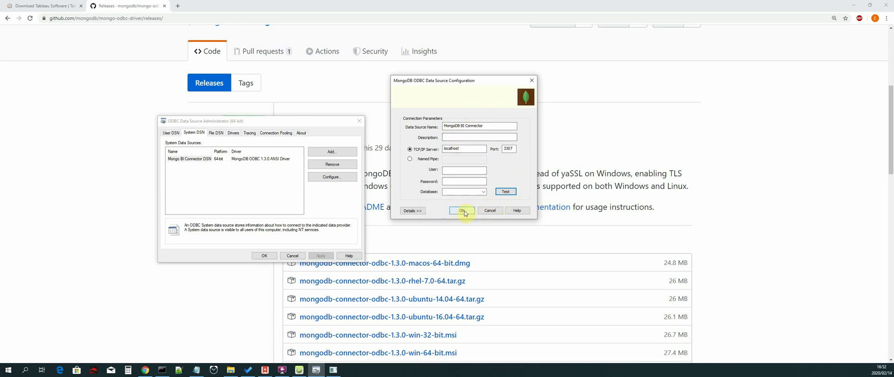
- Discard the new data source configuration and close the ODBC Data Source Administrator
left_click(490, 210)
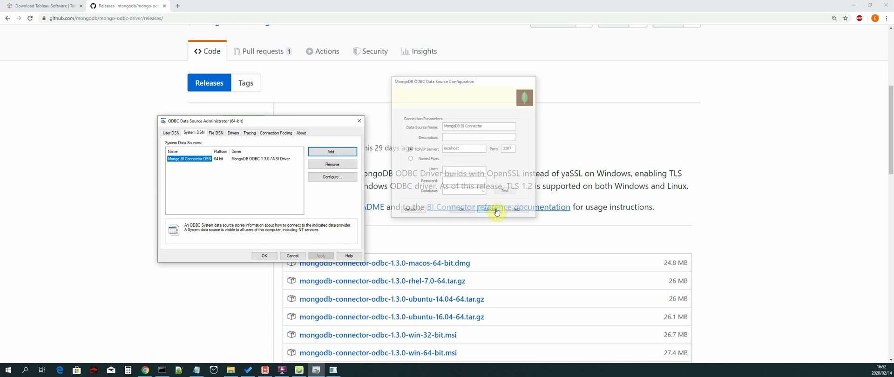
left_click(201, 175)
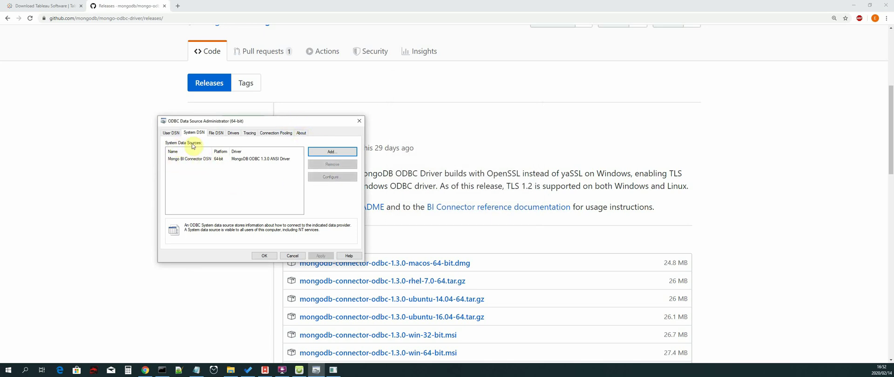
left_click(180, 159)
left_click(213, 174)
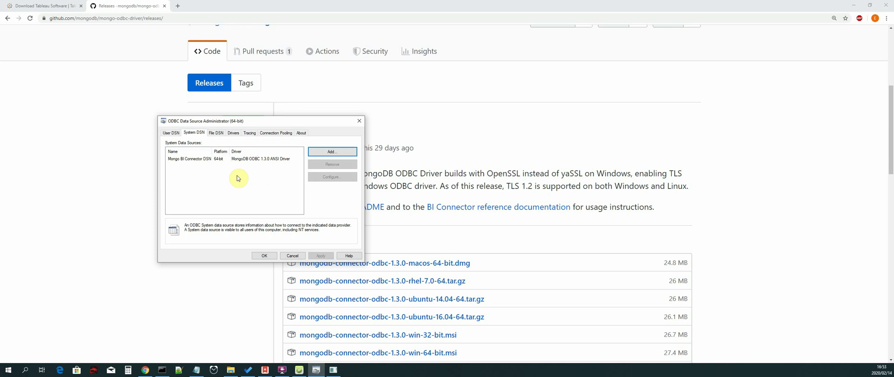
left_click(263, 256)
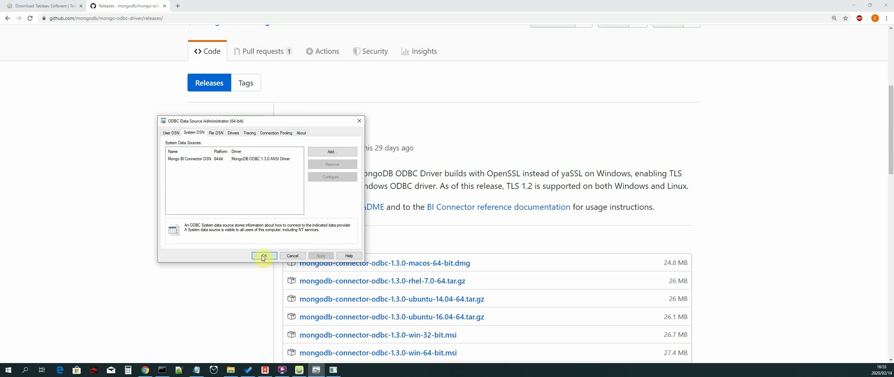